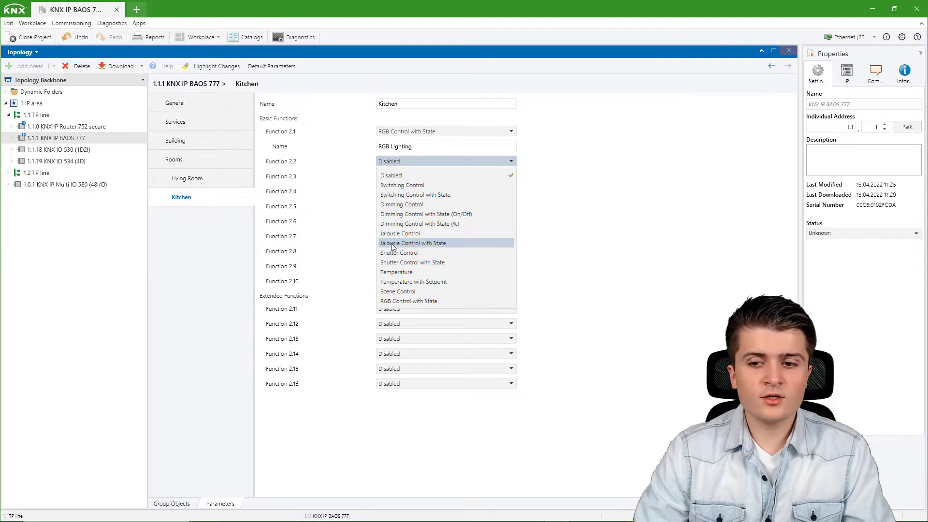
# - Make Function 2.2 a Jalousie Control with State named 'Jalousie' and list the BAOS 777 group objects
pyautogui.click(447, 244)
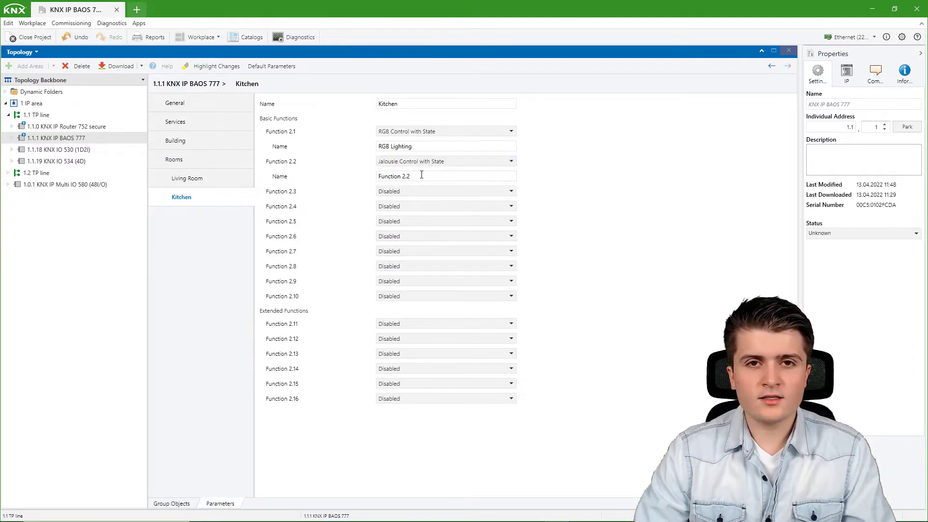
pyautogui.tripleClick(422, 176)
pyautogui.write('Ja')
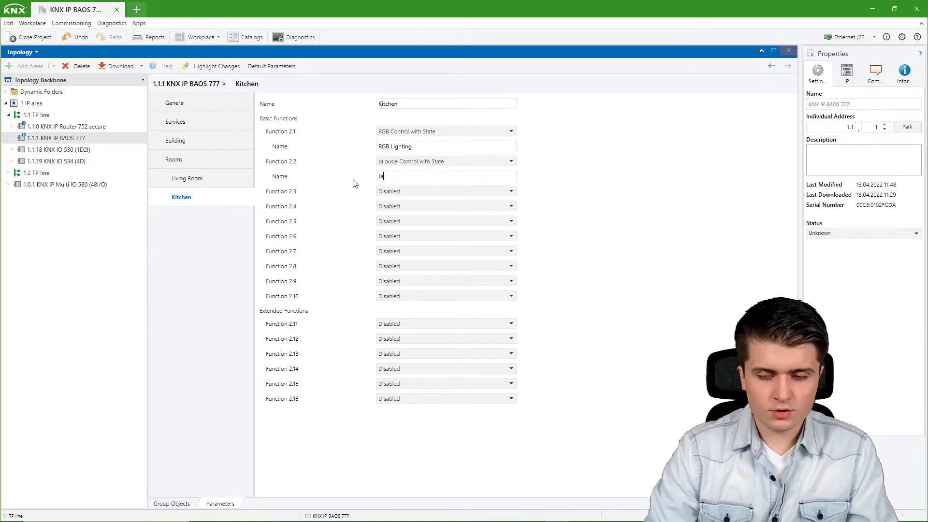
pyautogui.write('lousie')
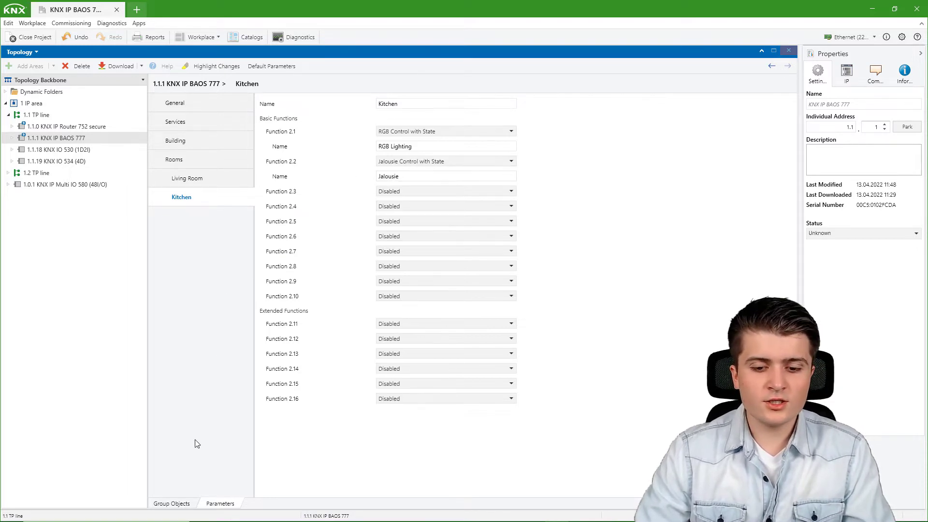
pyautogui.click(174, 503)
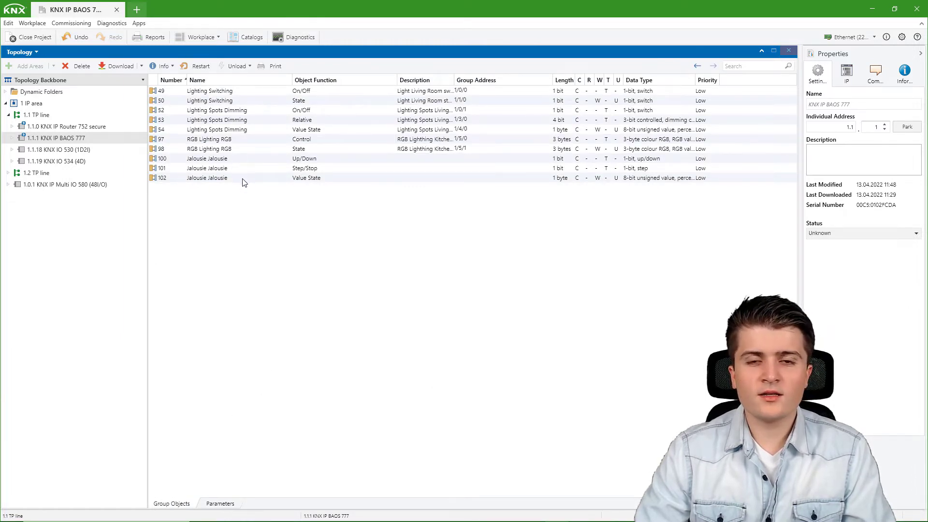
# - Check flags and data types of Jalousie objects 100 Up/Down, 101 Step/Stop and 102 Value State
pyautogui.click(280, 162)
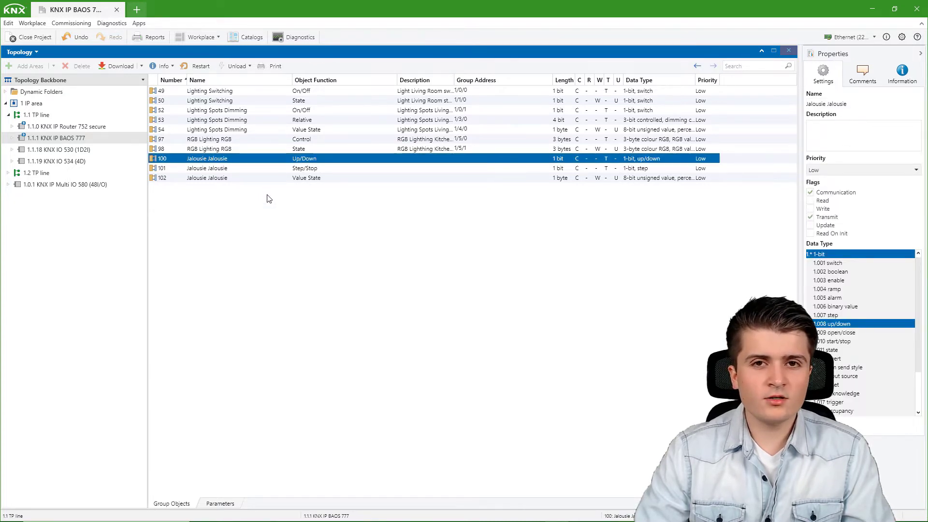
pyautogui.click(280, 168)
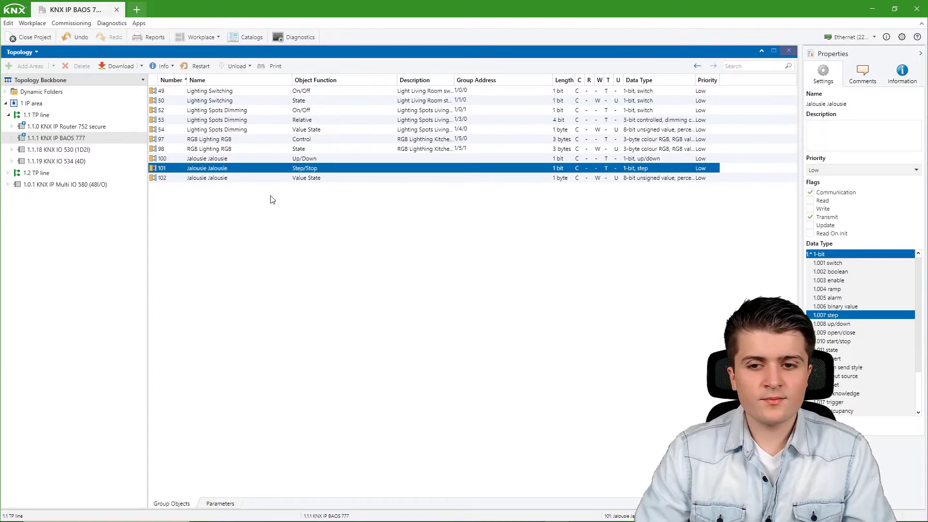
pyautogui.click(248, 179)
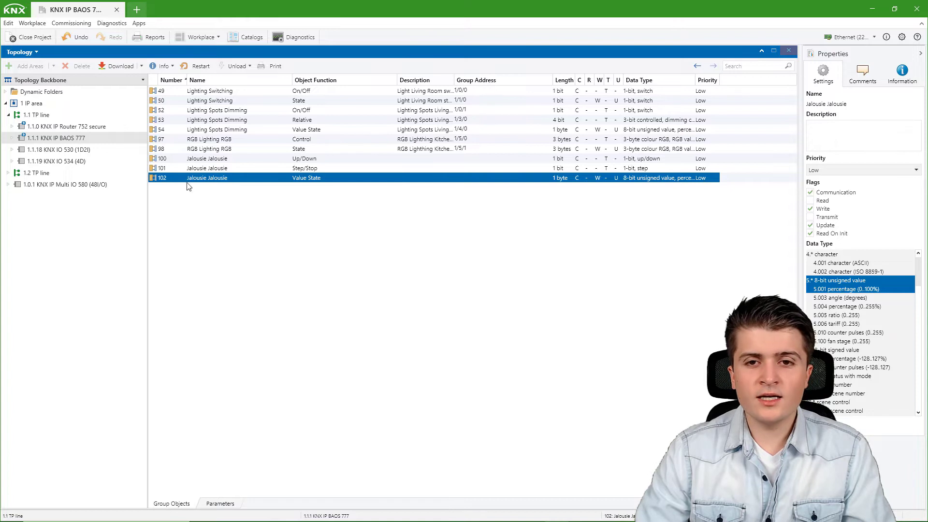
# - Open a Group Addresses panel, expand 2 Shutter and add a Kitchen Jalousie address under 2/0 Up/Down
pyautogui.click(204, 39)
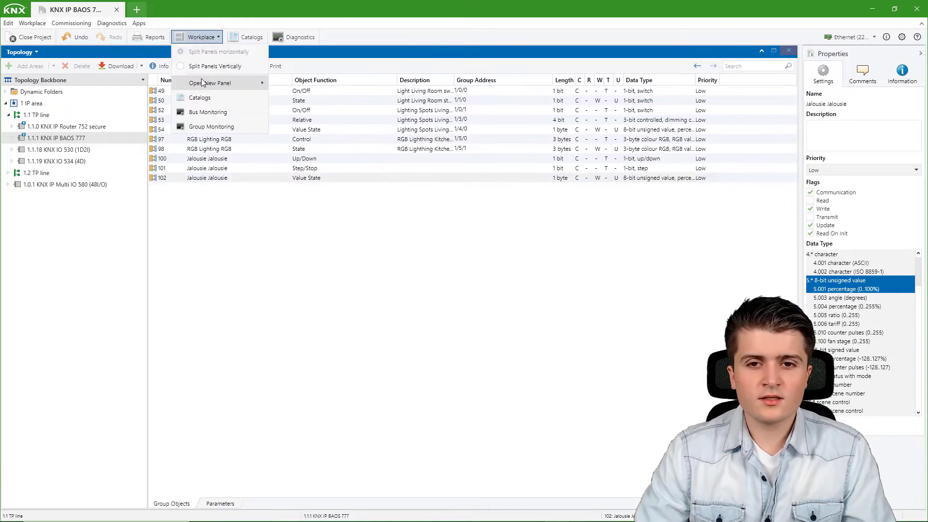
pyautogui.moveTo(208, 82)
pyautogui.click(300, 98)
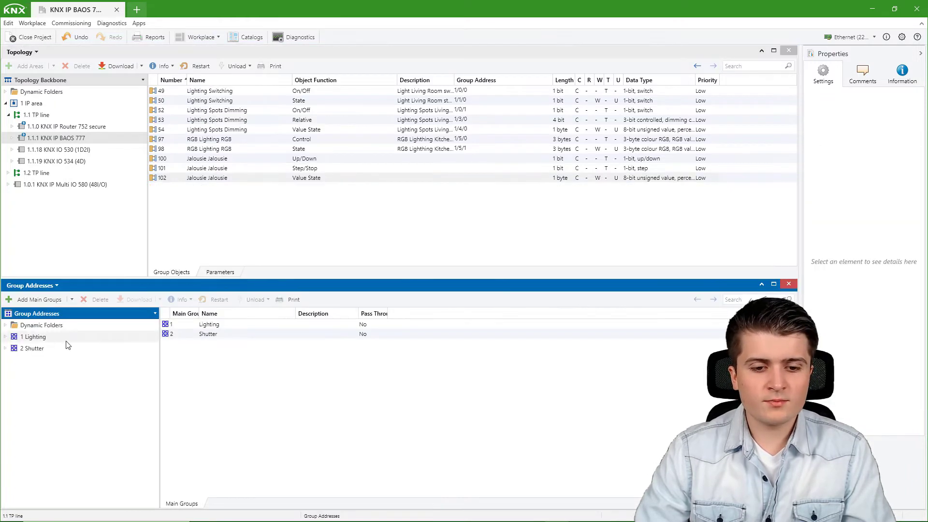
pyautogui.click(6, 348)
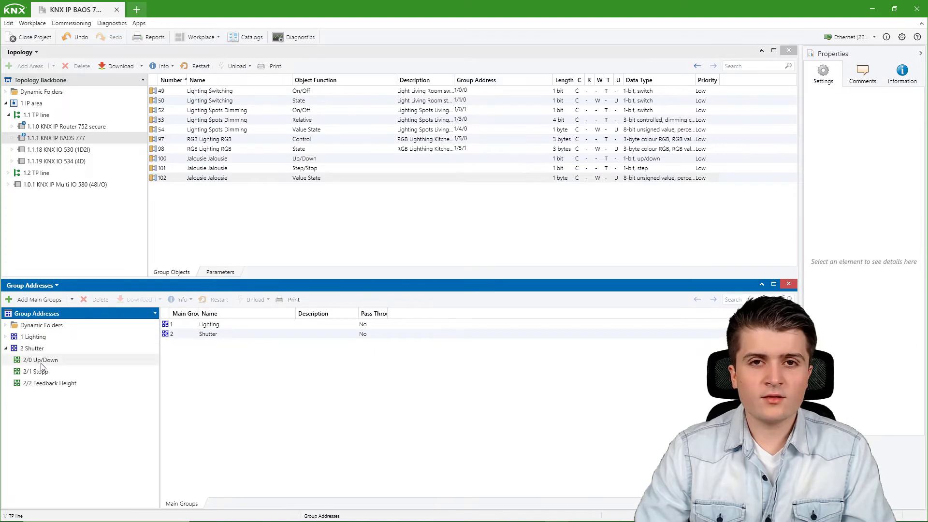
pyautogui.click(39, 360)
pyautogui.click(41, 299)
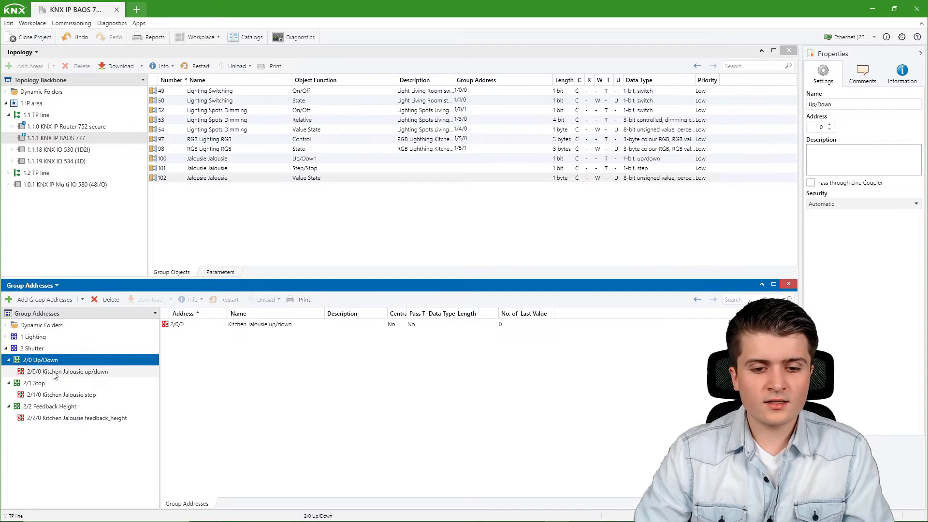
# - Link 2/0/0, 2/1/0 and 2/2/0 to BAOS 777 Jalousie objects 100, 101 and 102
pyautogui.moveTo(55, 375); pyautogui.dragTo(315, 159)
pyautogui.moveTo(77, 395); pyautogui.dragTo(316, 168)
pyautogui.click(50, 406)
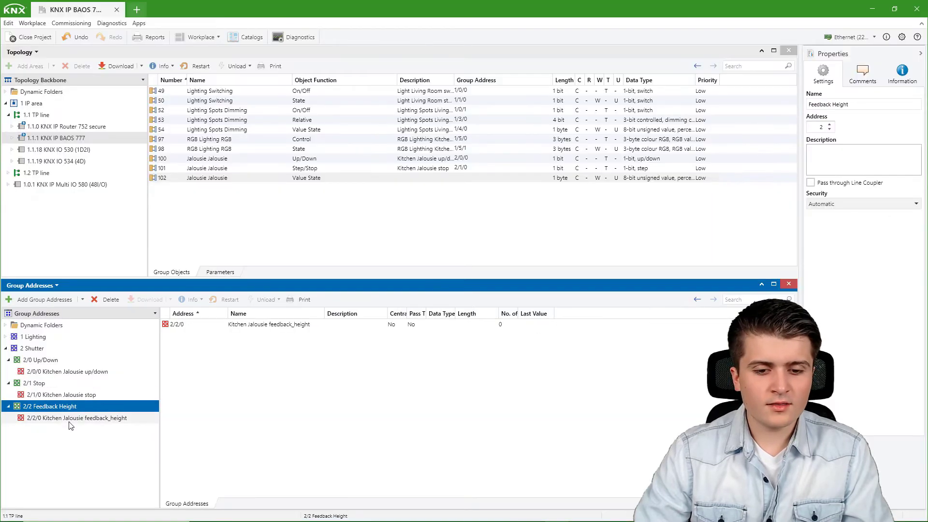
pyautogui.click(44, 423)
pyautogui.moveTo(45, 424); pyautogui.dragTo(347, 179)
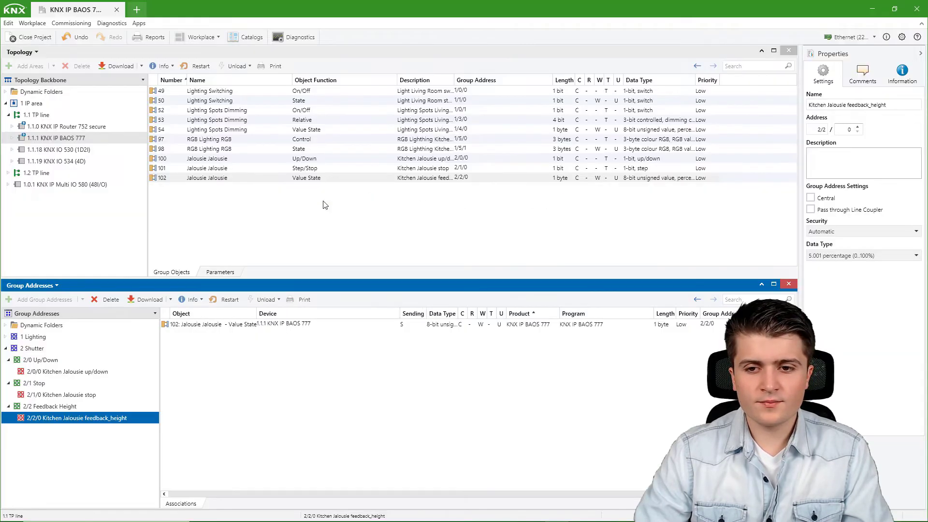
# - Link 2/0/0, 2/1/0 and 2/2/0 to Multi IO 580 objects 31 Drive start, 32 Drive stop, 35 Blind position State
pyautogui.click(69, 185)
pyautogui.click(57, 372)
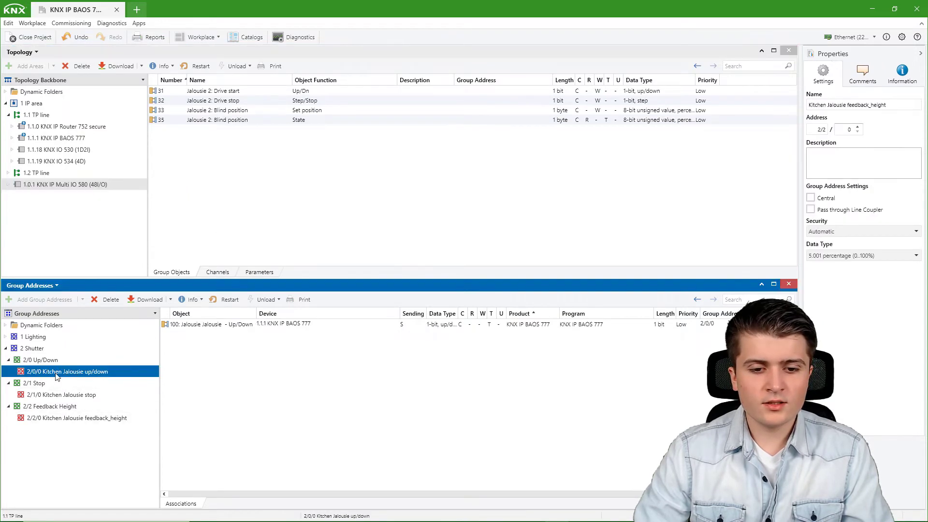
pyautogui.moveTo(57, 376); pyautogui.dragTo(265, 91)
pyautogui.click(54, 395)
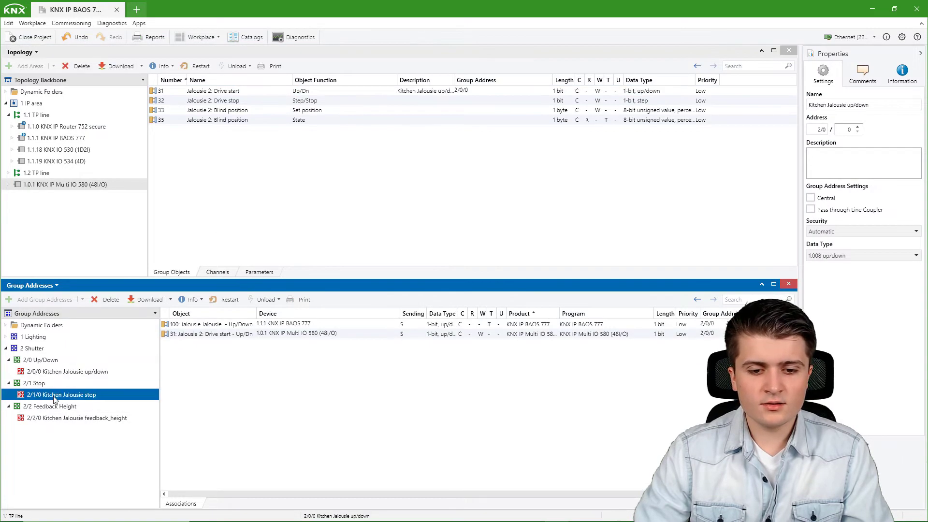
pyautogui.moveTo(54, 399); pyautogui.dragTo(292, 101)
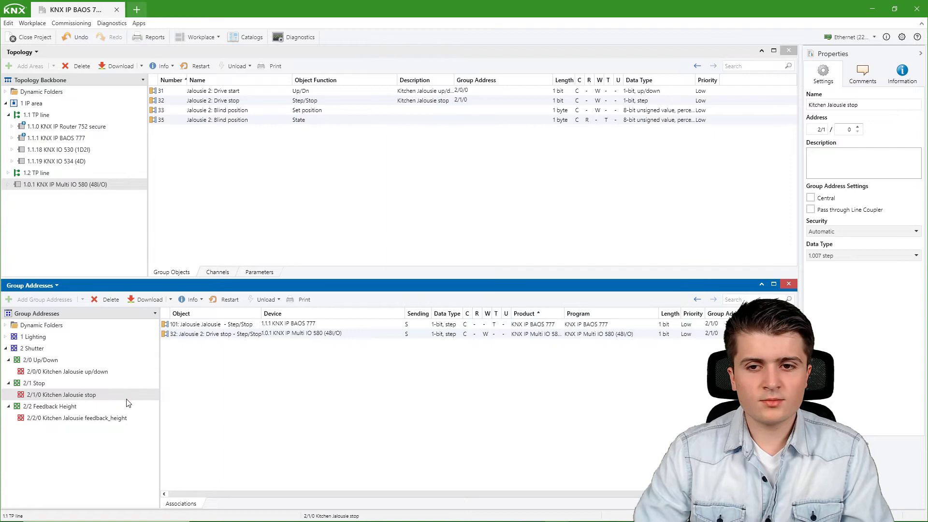
pyautogui.click(71, 422)
pyautogui.moveTo(53, 424); pyautogui.dragTo(356, 121)
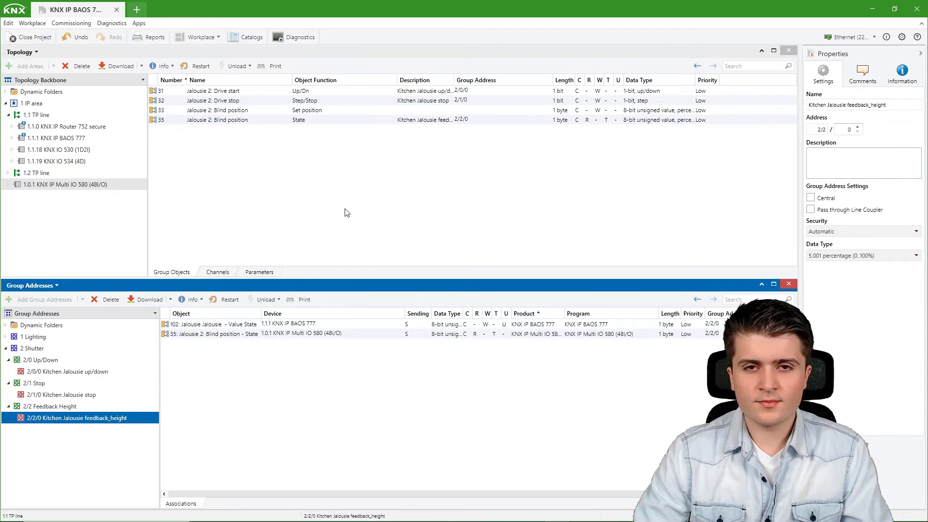
pyautogui.click(347, 212)
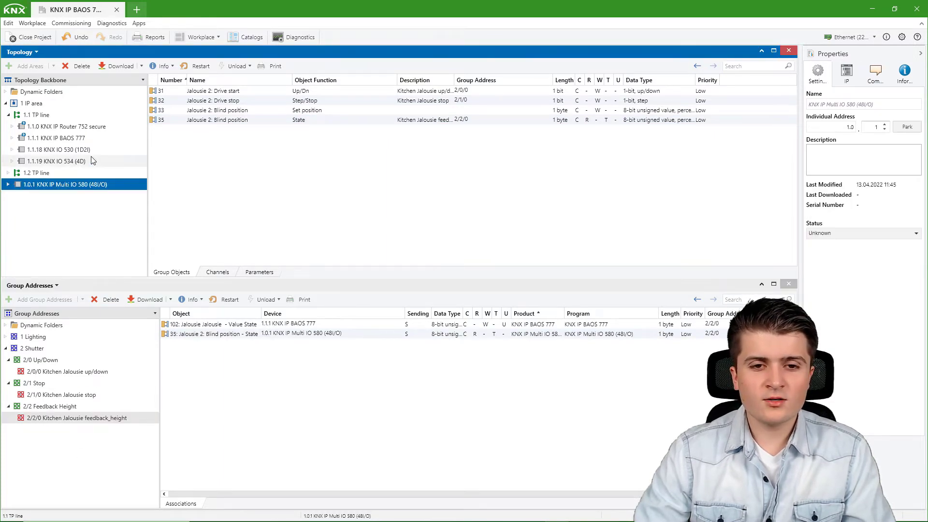
# - Run a partial download to the selected BAOS 777 and IP router devices
pyautogui.keyDown('ctrl'); pyautogui.click(82, 140); pyautogui.keyUp('ctrl')
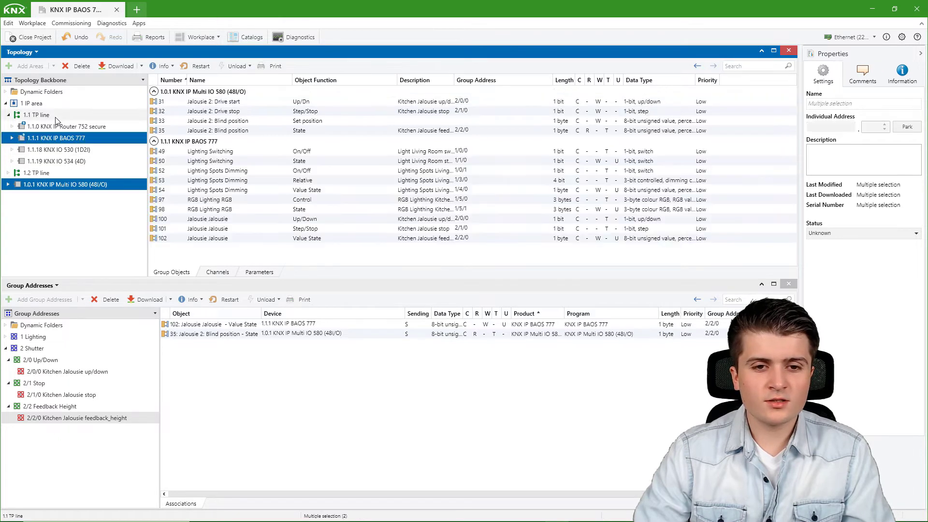
pyautogui.keyDown('ctrl'); pyautogui.click(71, 127); pyautogui.keyUp('ctrl')
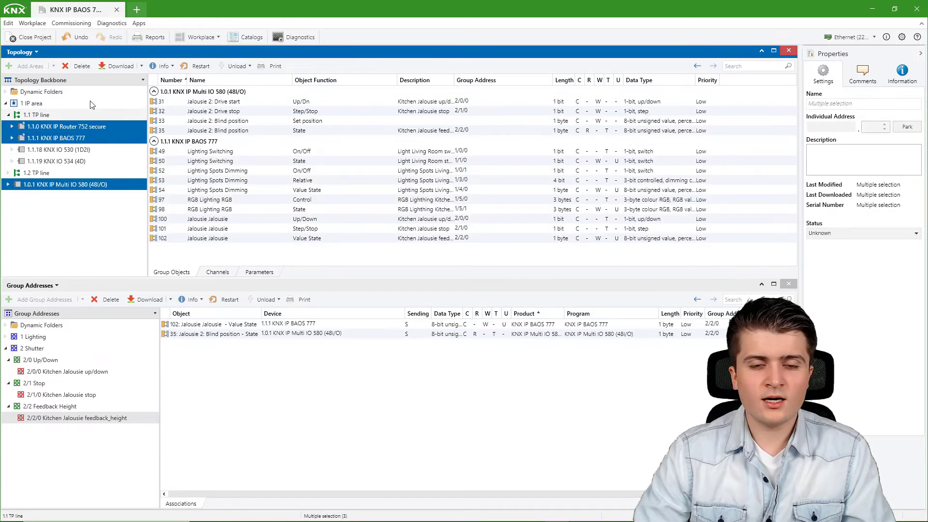
pyautogui.click(141, 66)
pyautogui.click(133, 95)
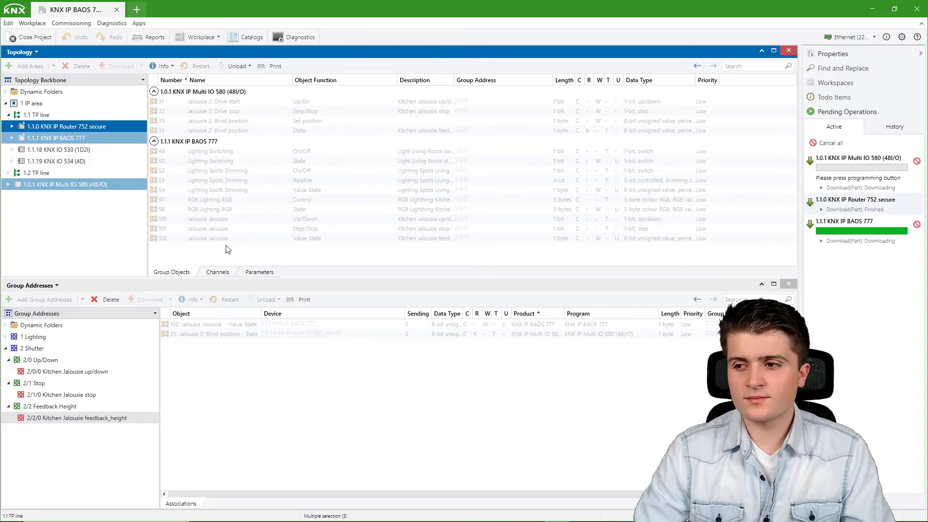
# - Start recording bus telegrams in the Group Monitor
pyautogui.click(309, 387)
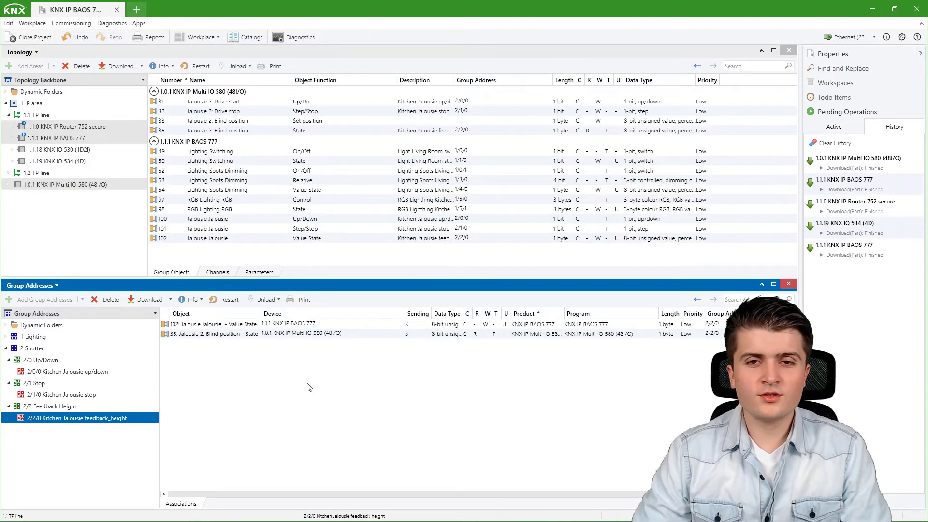
pyautogui.click(293, 42)
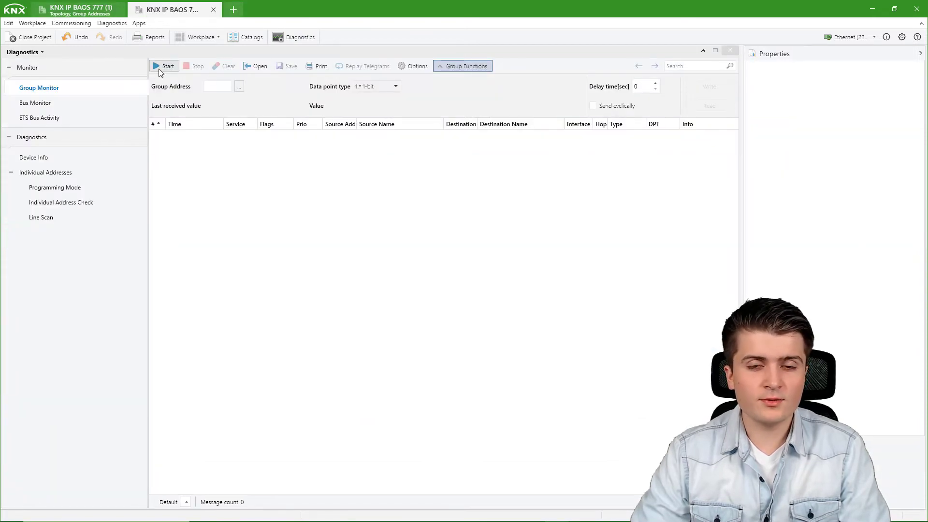
pyautogui.click(159, 69)
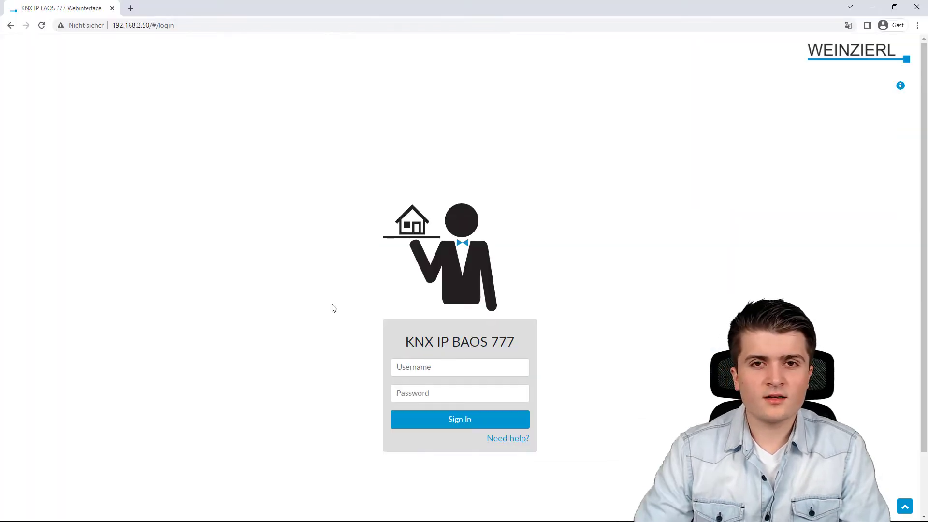
# - Log in to the BAOS 777 web interface with the username and password
pyautogui.click(412, 369)
pyautogui.write('admin')
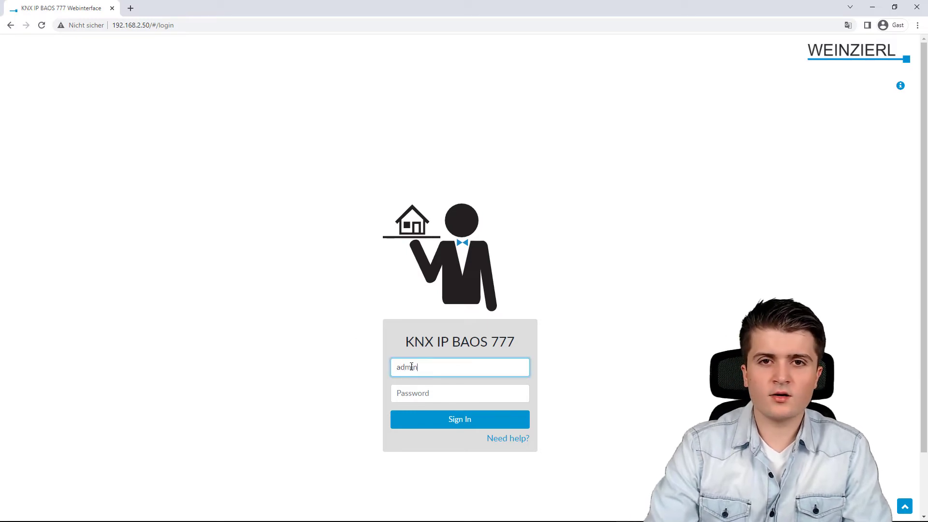
pyautogui.press('Tab')
pyautogui.write('admi')
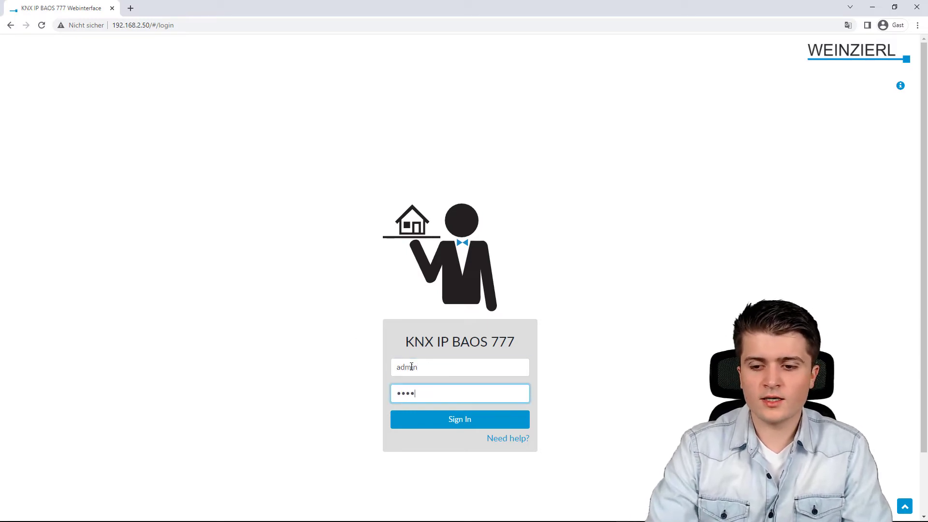
pyautogui.write('n')
pyautogui.press('Return')
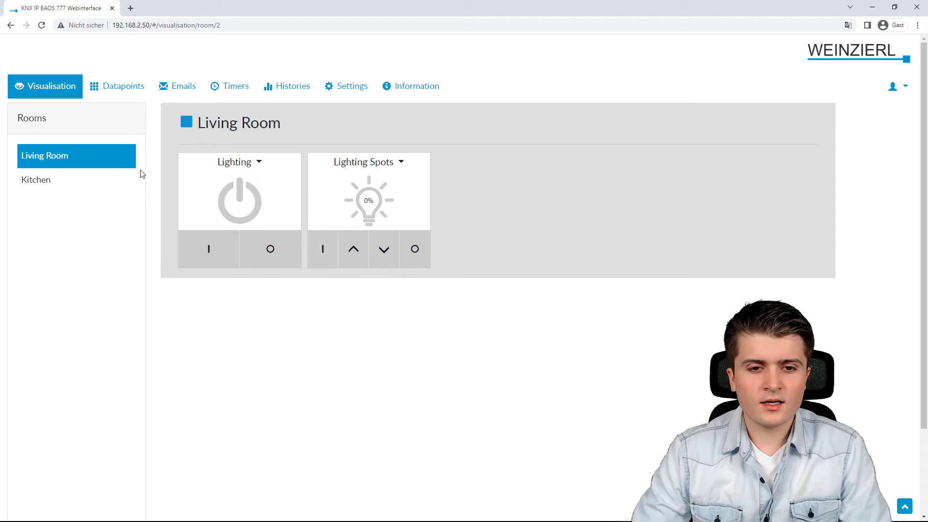
# - Switch to the Kitchen room and drive its Jalousie fully down
pyautogui.click(109, 178)
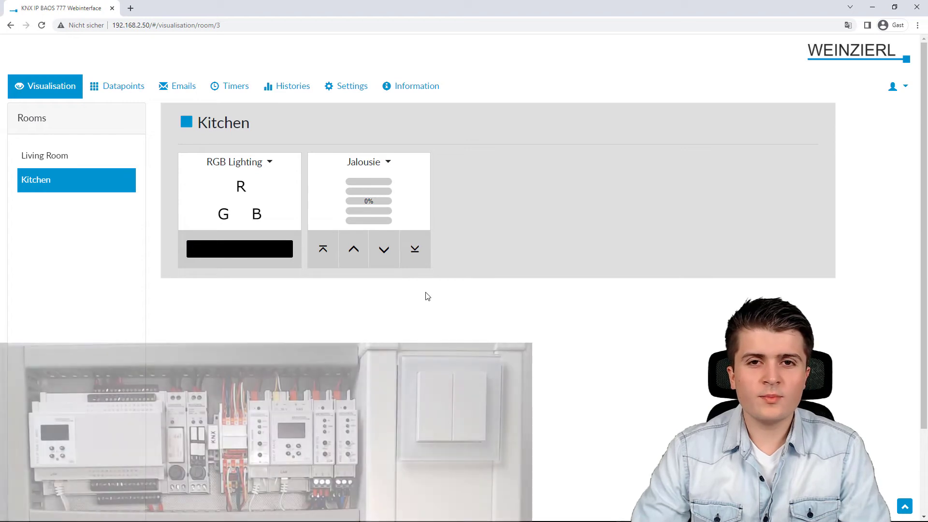
pyautogui.click(413, 249)
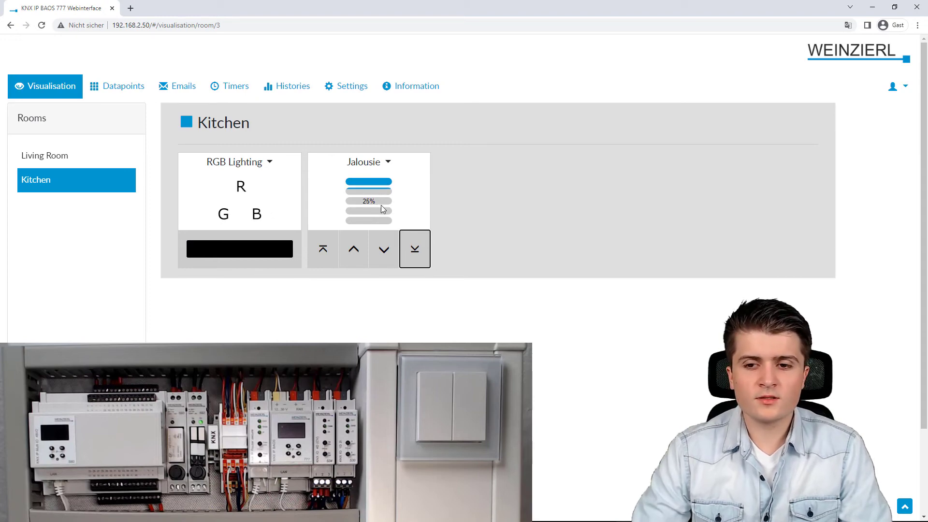
# - Step the kitchen Jalousie down, up and down again, then send it fully up
pyautogui.click(384, 255)
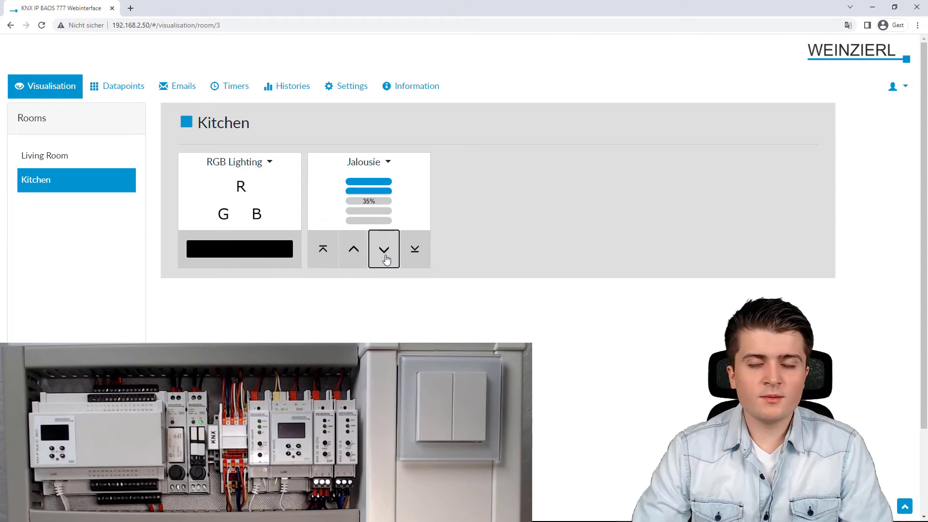
pyautogui.click(359, 256)
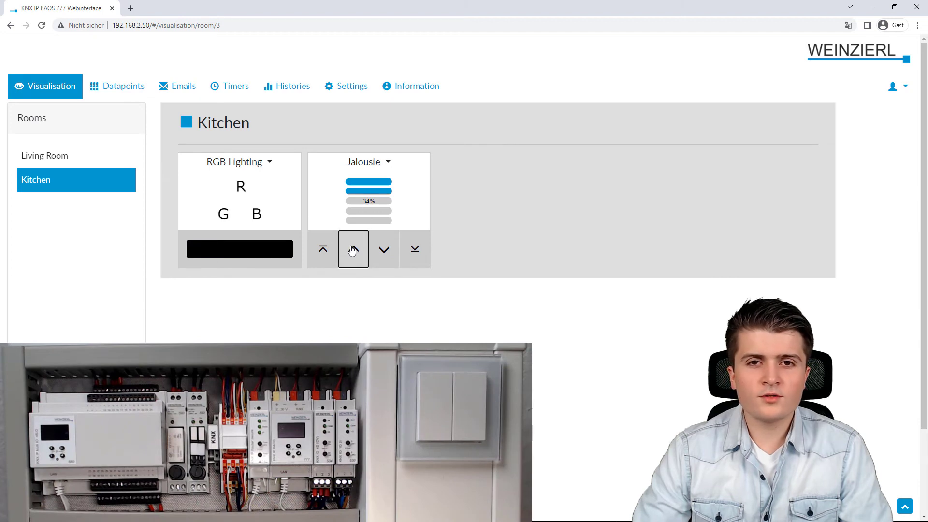
pyautogui.click(384, 249)
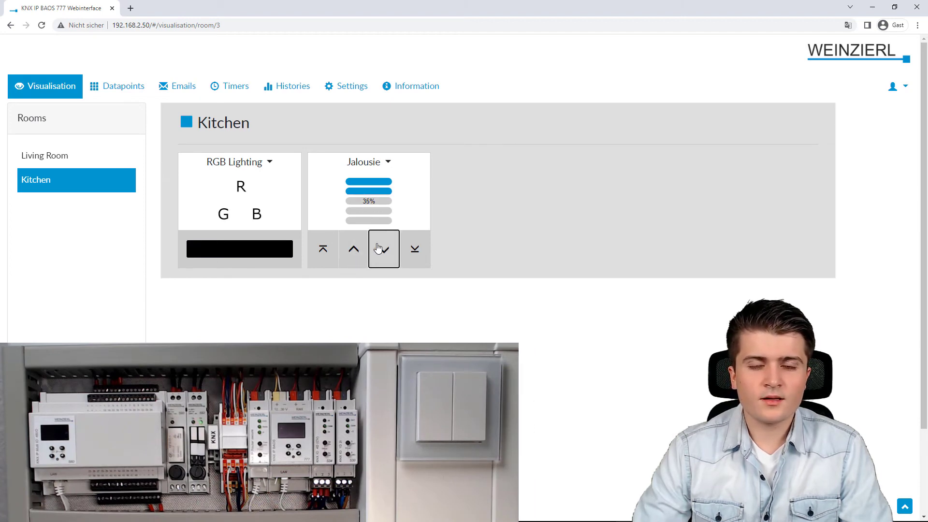
pyautogui.click(322, 253)
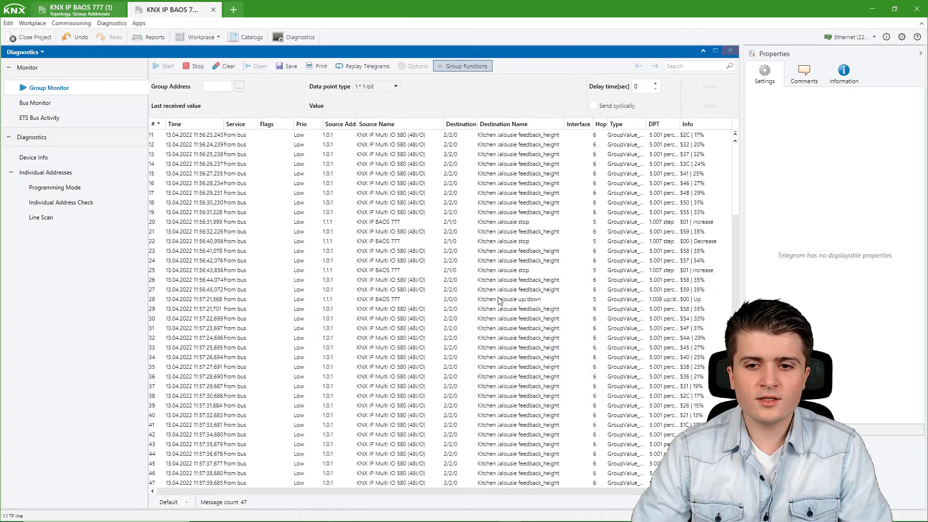
pyautogui.scroll(1, 505, 299)
pyautogui.scroll(3, 510, 283)
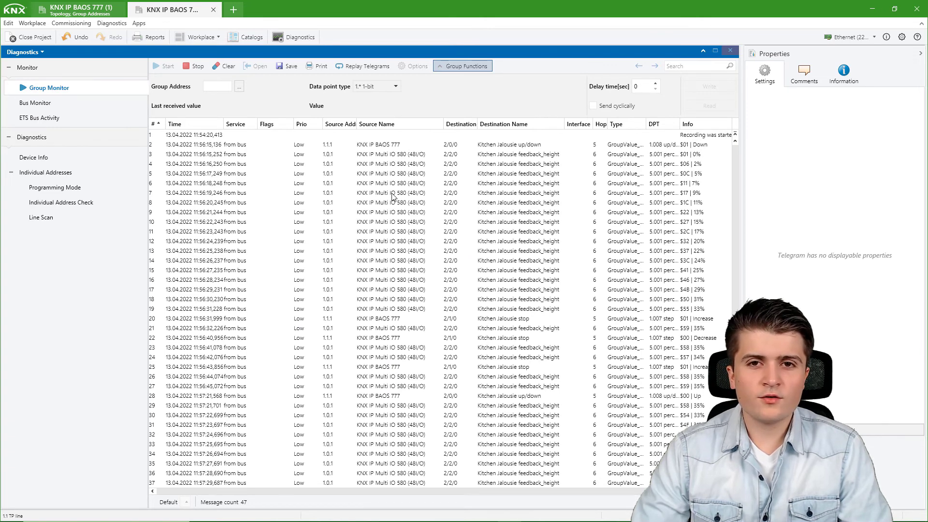
pyautogui.click(392, 146)
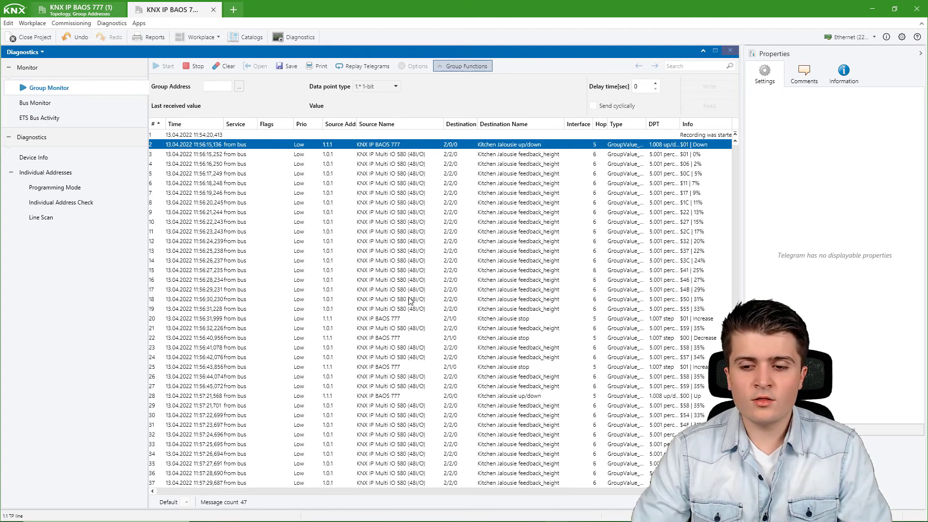
pyautogui.scroll(-2, 395, 264)
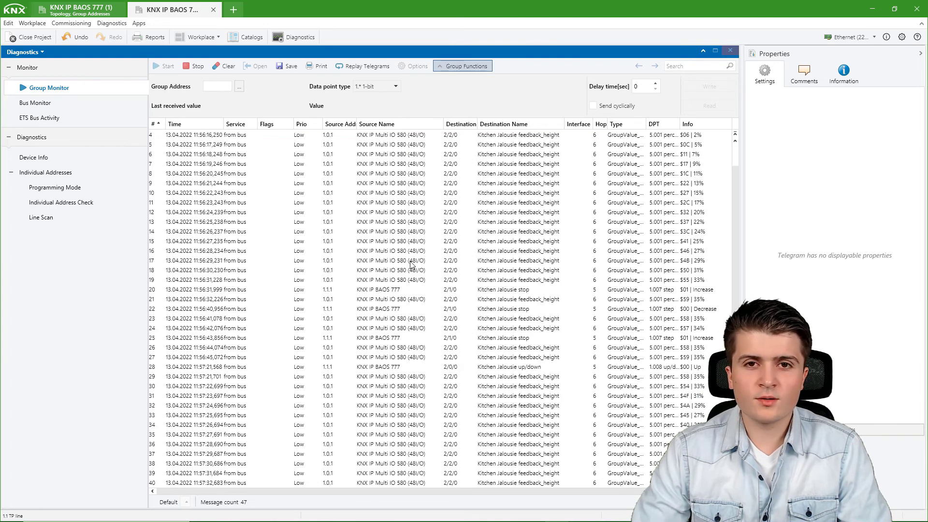
pyautogui.click(634, 261)
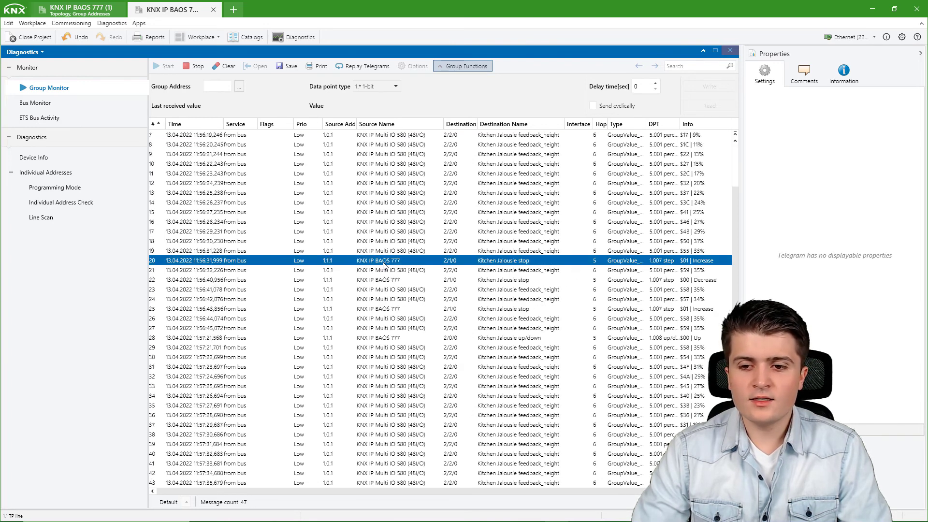
pyautogui.click(382, 281)
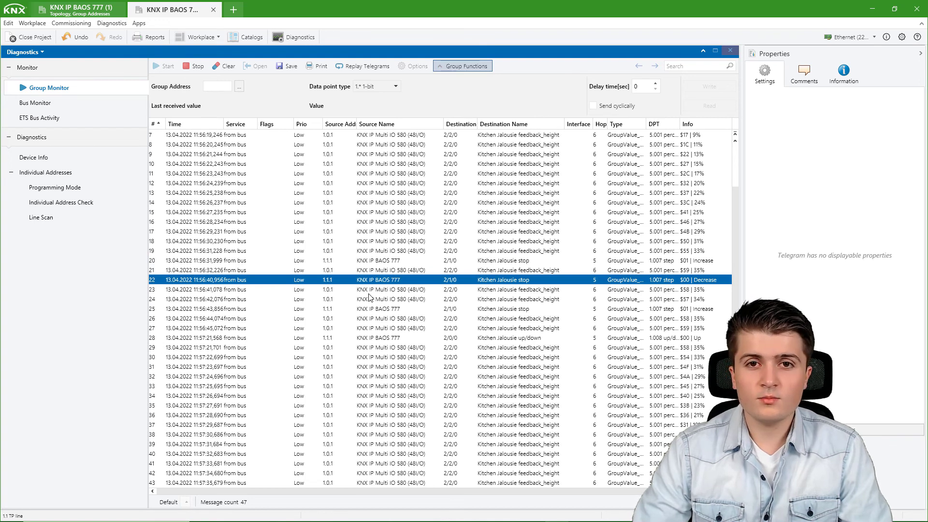
pyautogui.scroll(-1, 368, 299)
pyautogui.scroll(-1, 368, 298)
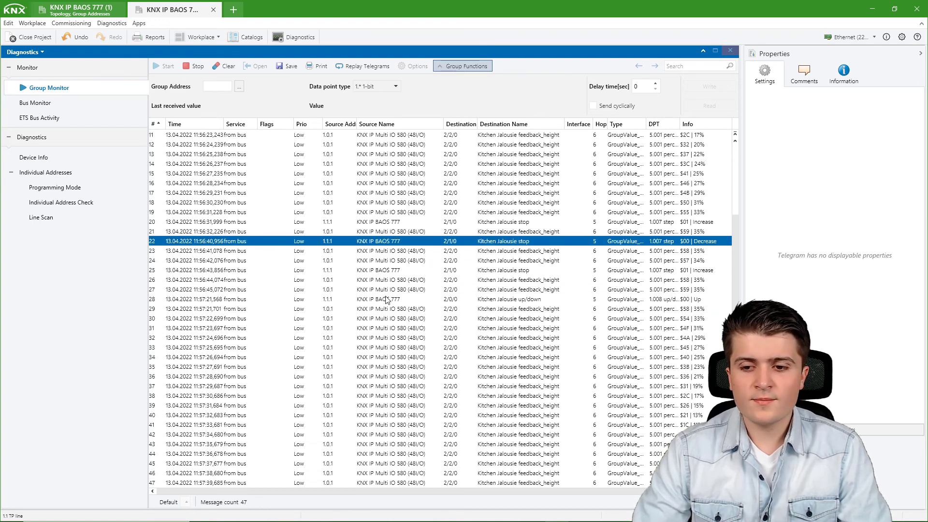
pyautogui.click(392, 299)
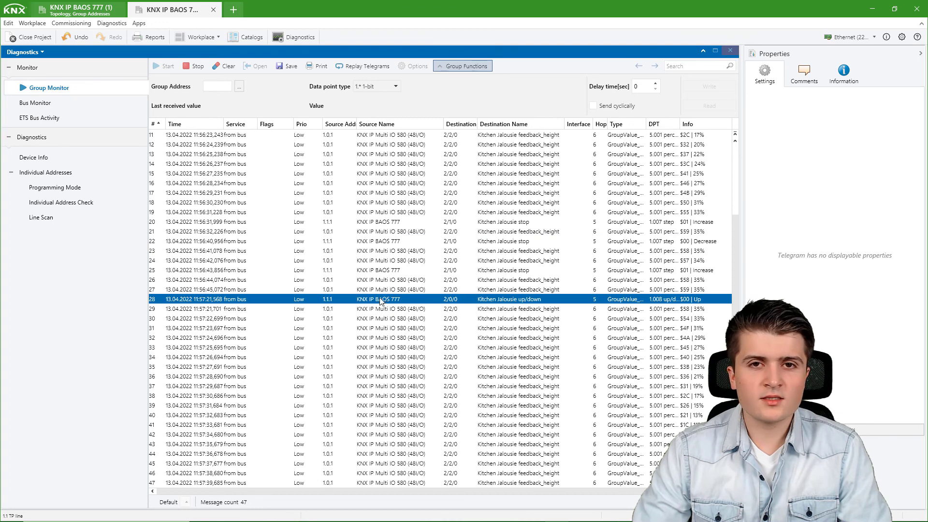